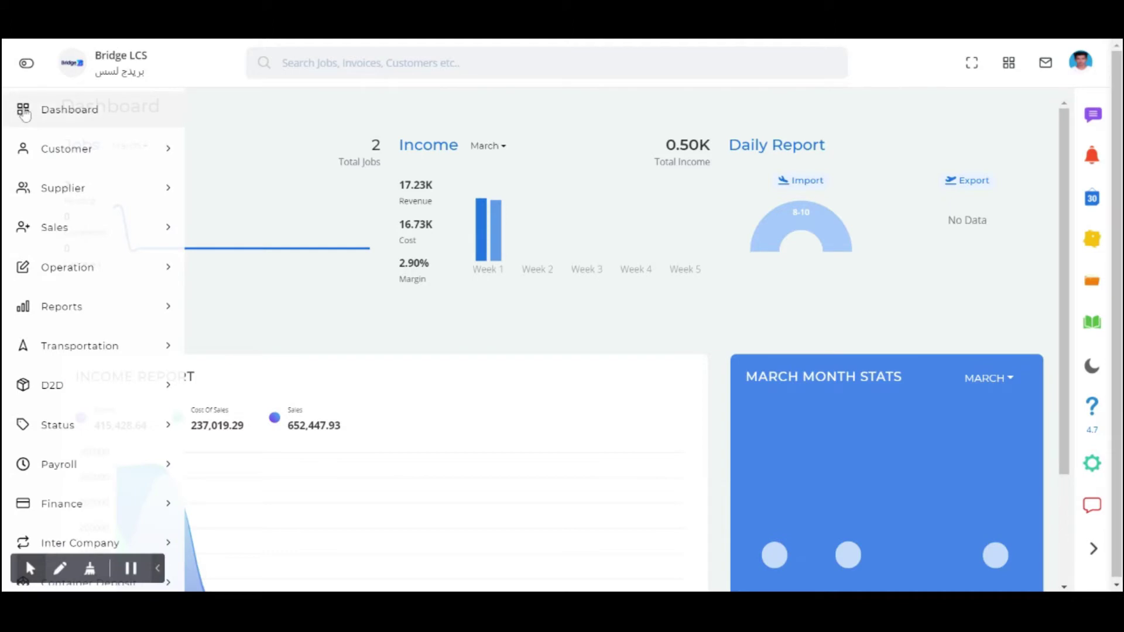
Open the Payroll Attendance page showing March 2021 employee attendance.
click(60, 466)
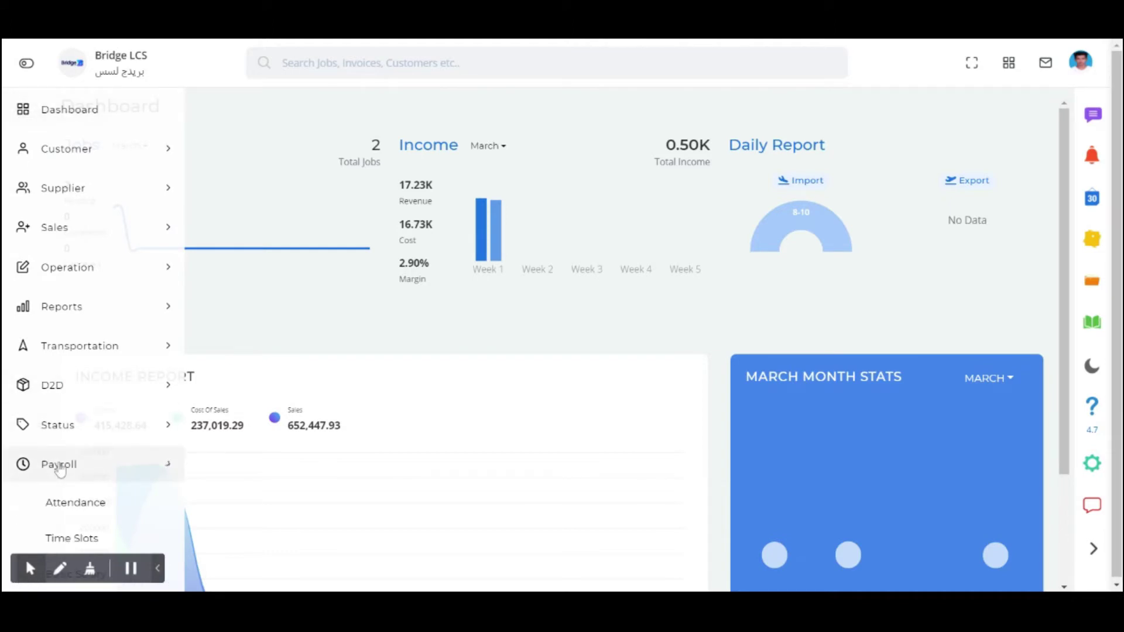
click(75, 503)
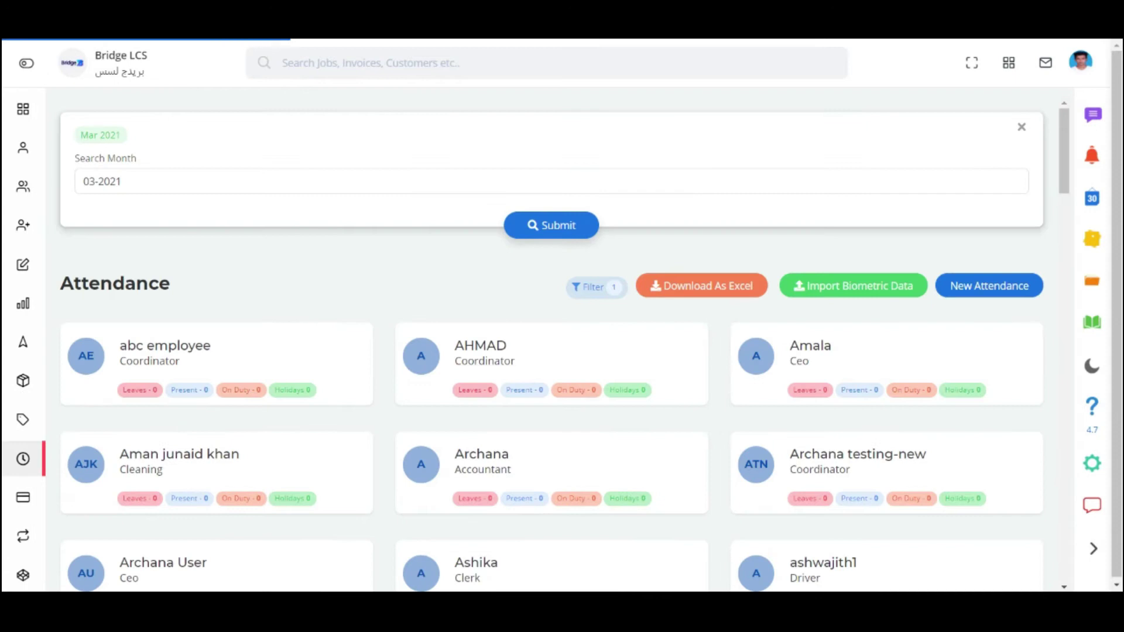
Start the biometric data import and upload attendance.xlsx.
click(849, 291)
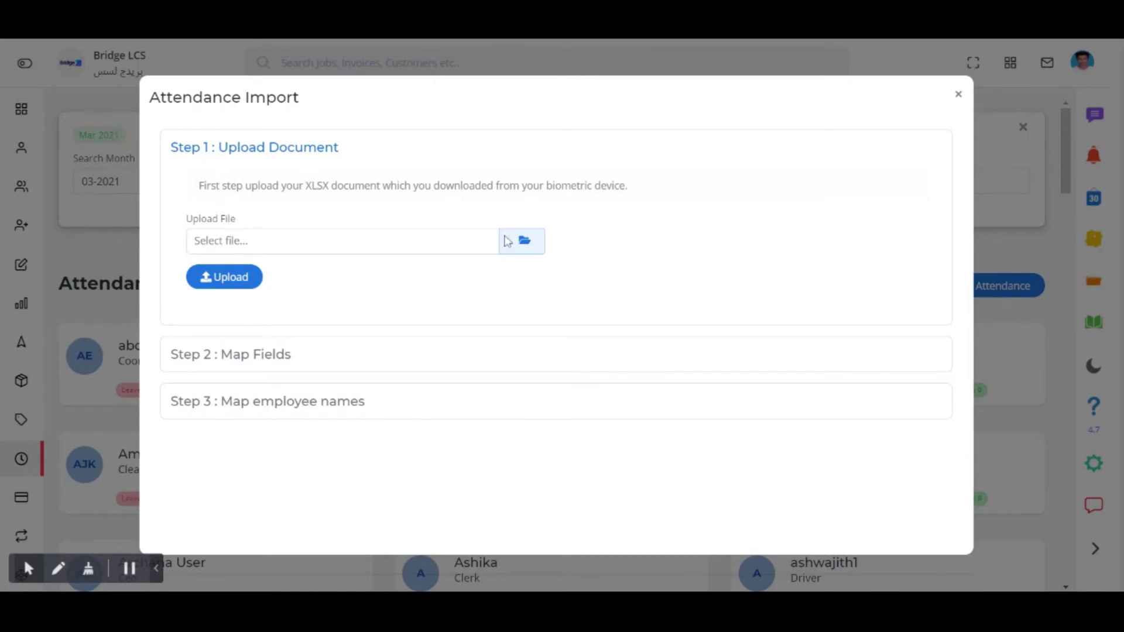
click(524, 242)
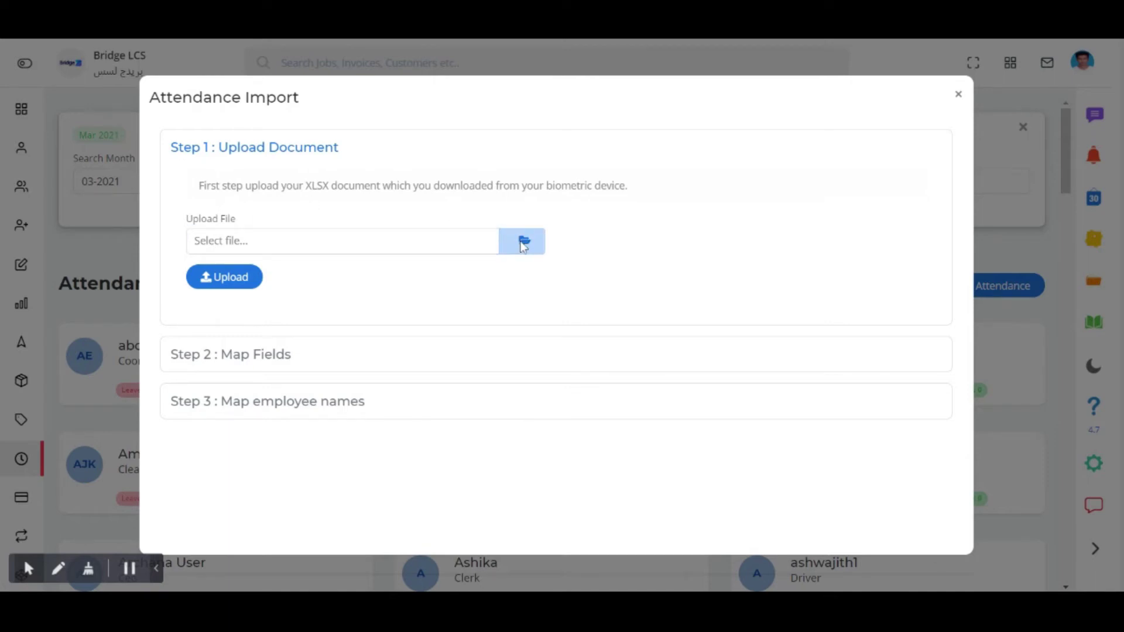
click(230, 277)
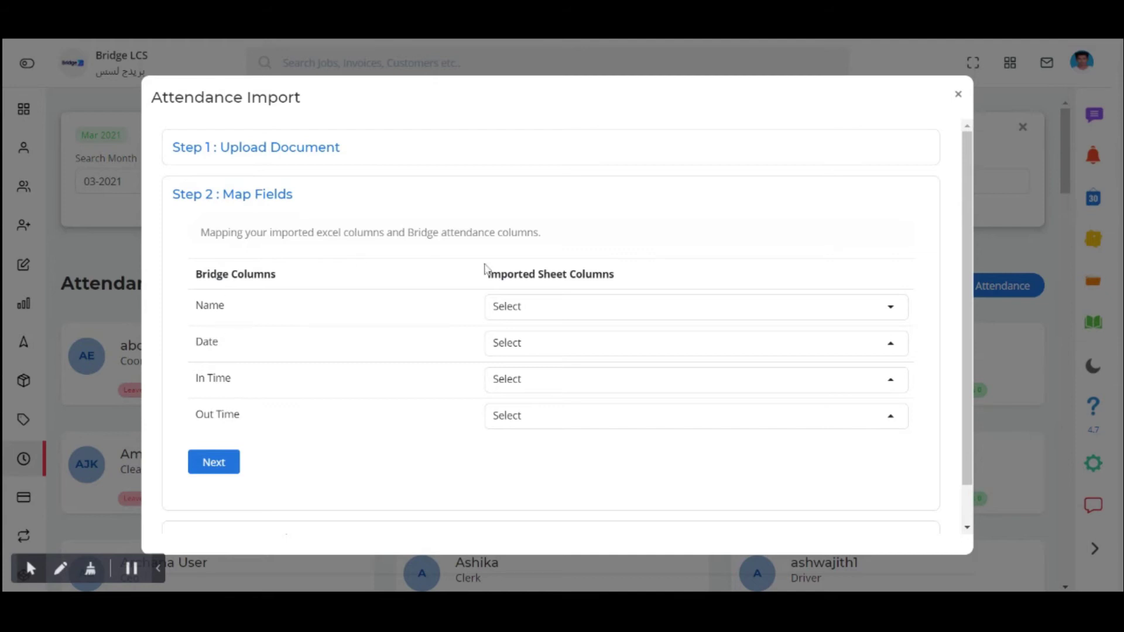
Map Name to the name column, Date to date, and In Time to clock_in.
click(536, 312)
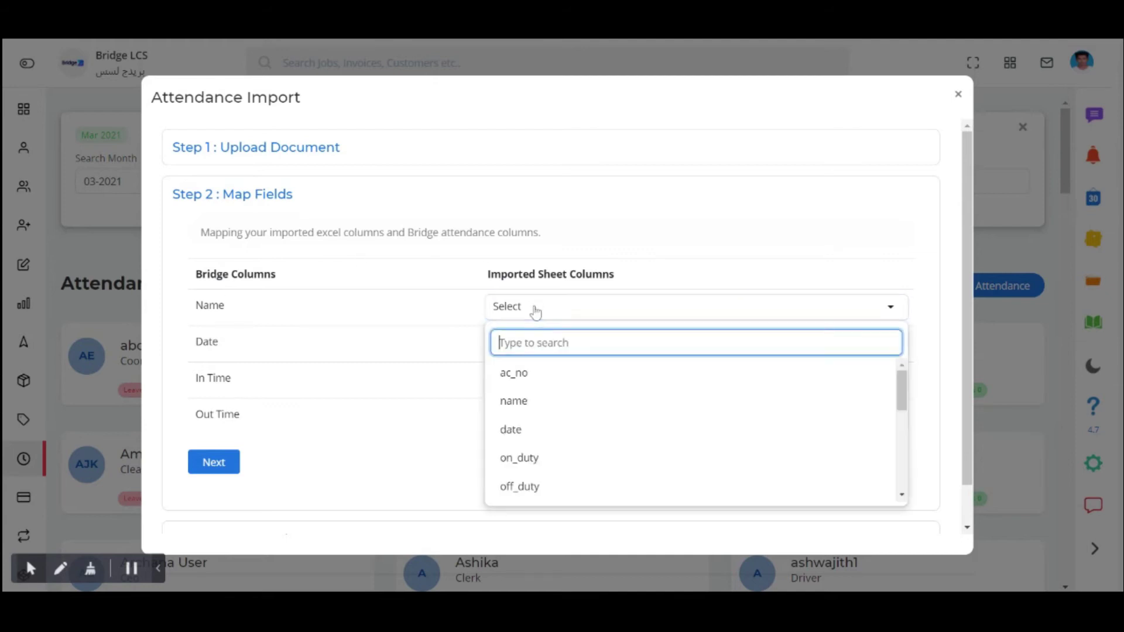
click(533, 402)
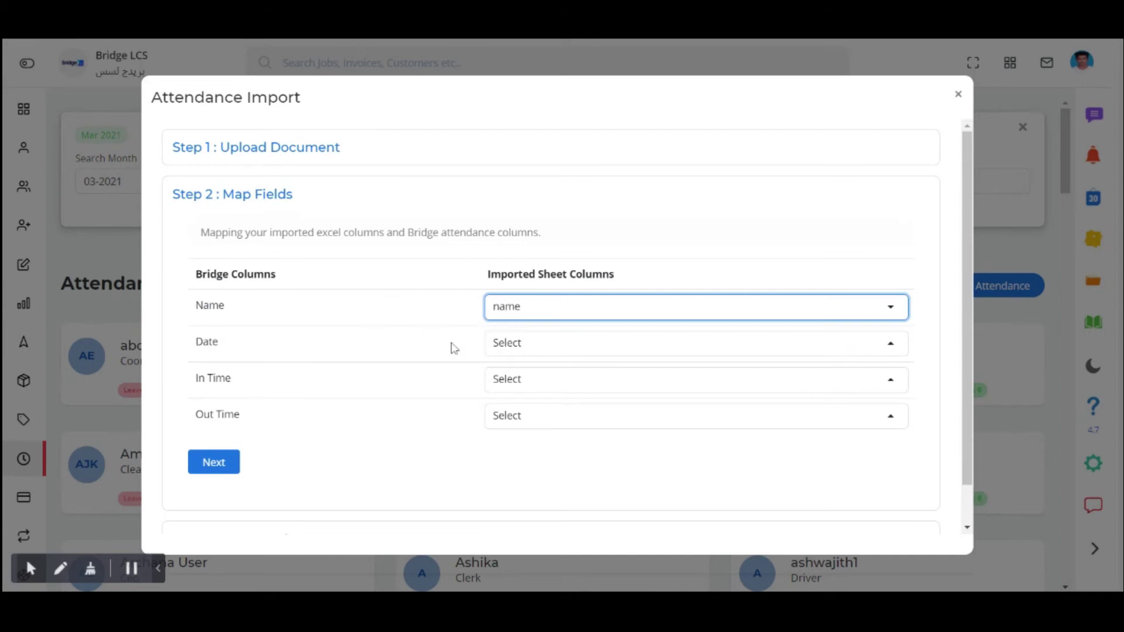
click(573, 352)
click(560, 258)
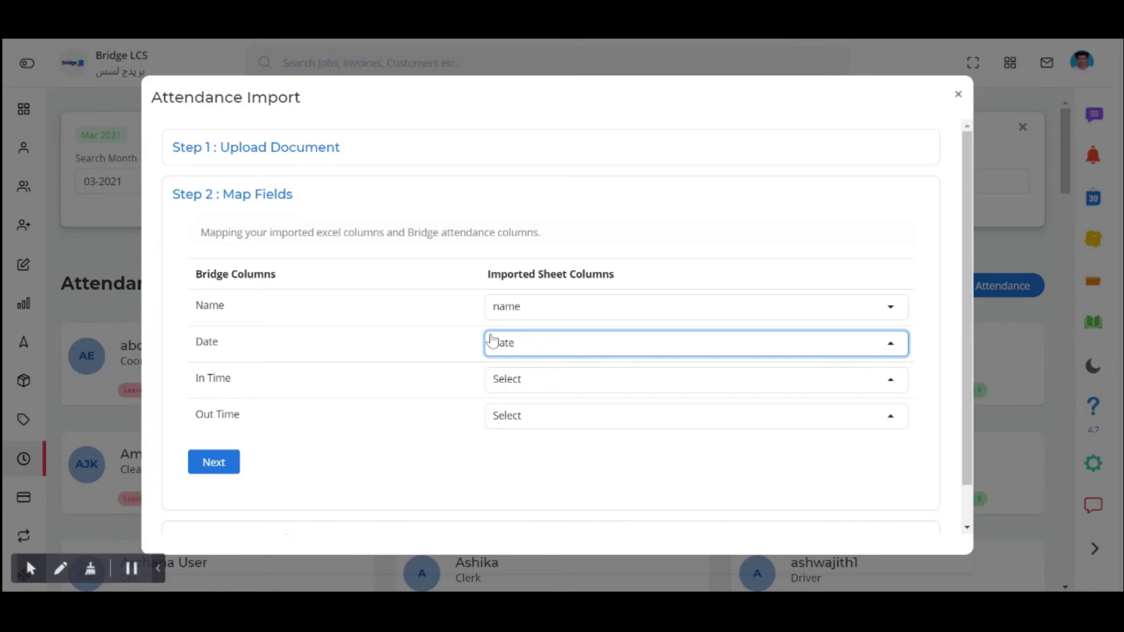
click(513, 380)
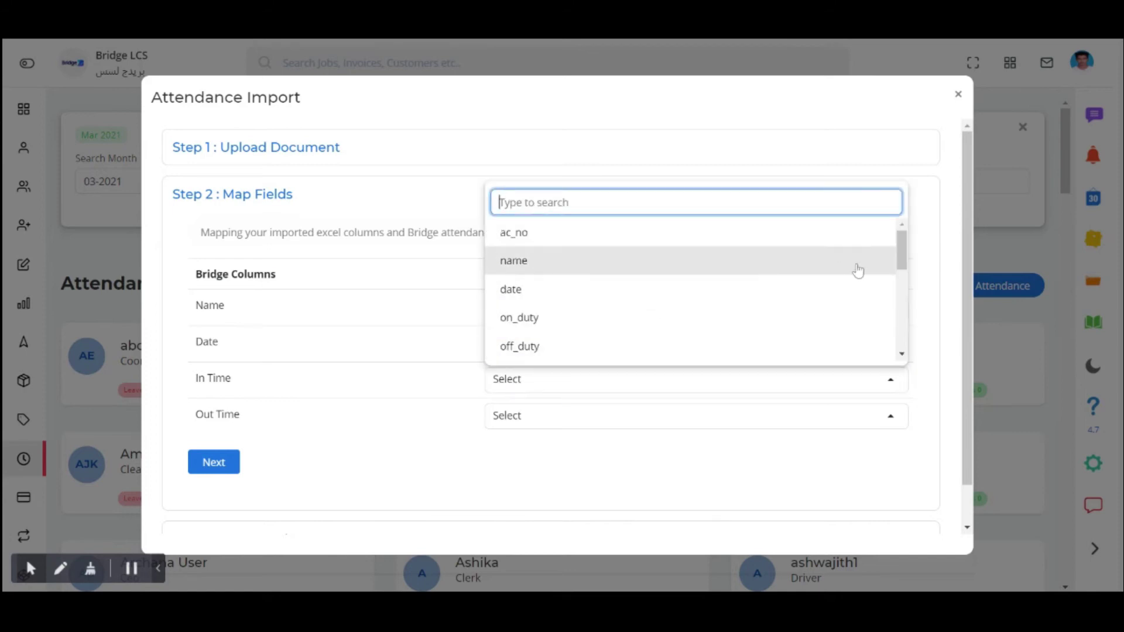
scroll(875, 281, down, 3)
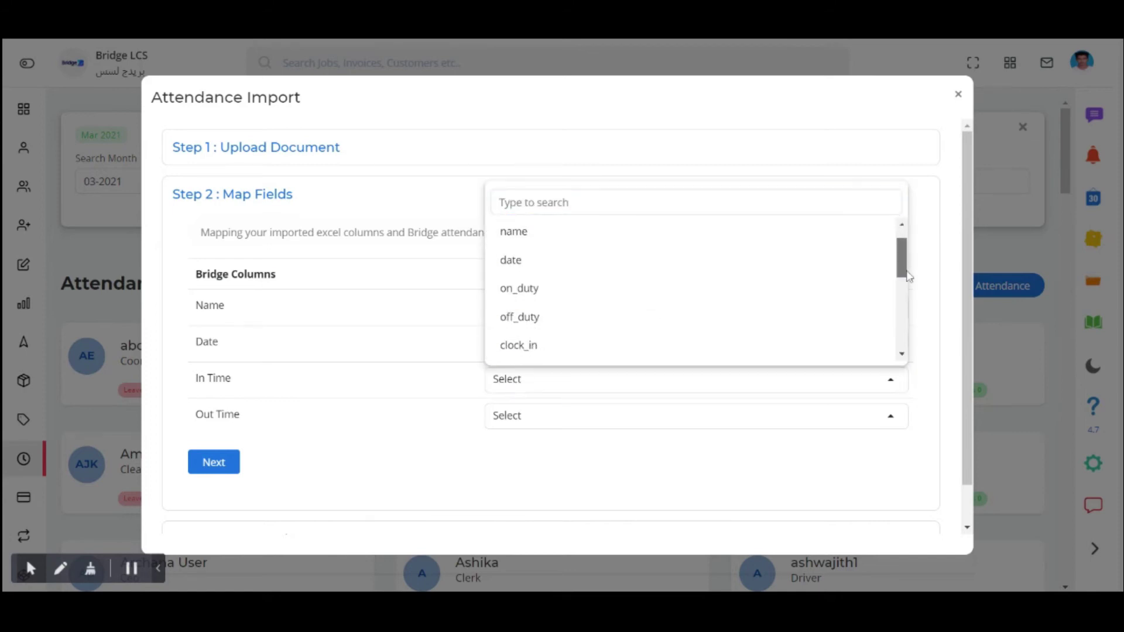
click(823, 293)
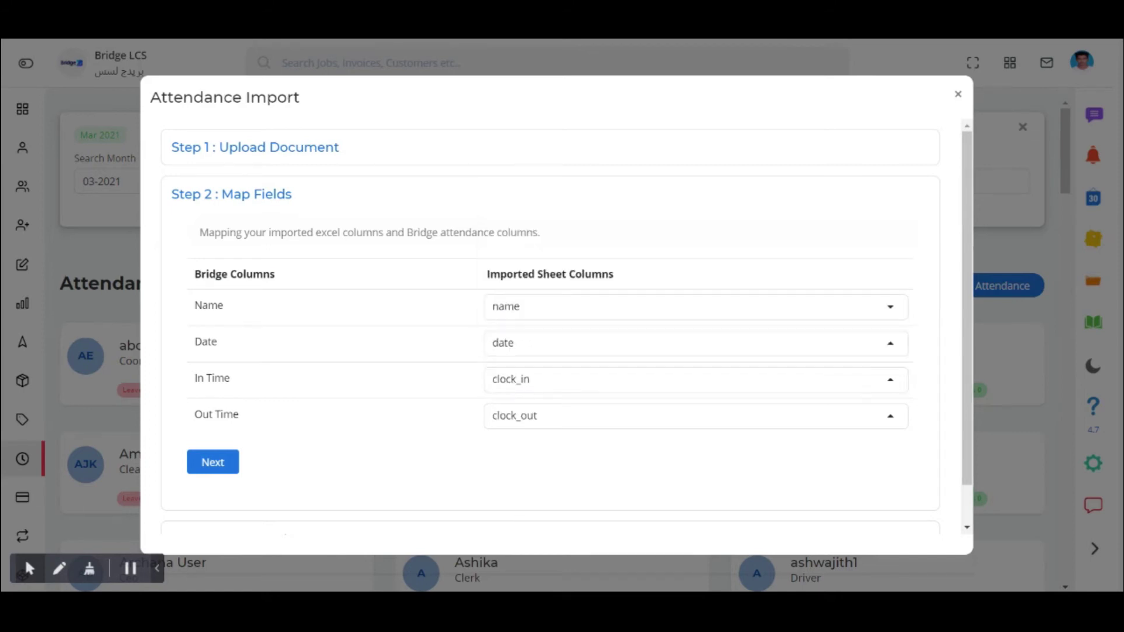
Go to employee-name mapping, review Matched names, then start Nayana's employee entry.
click(212, 462)
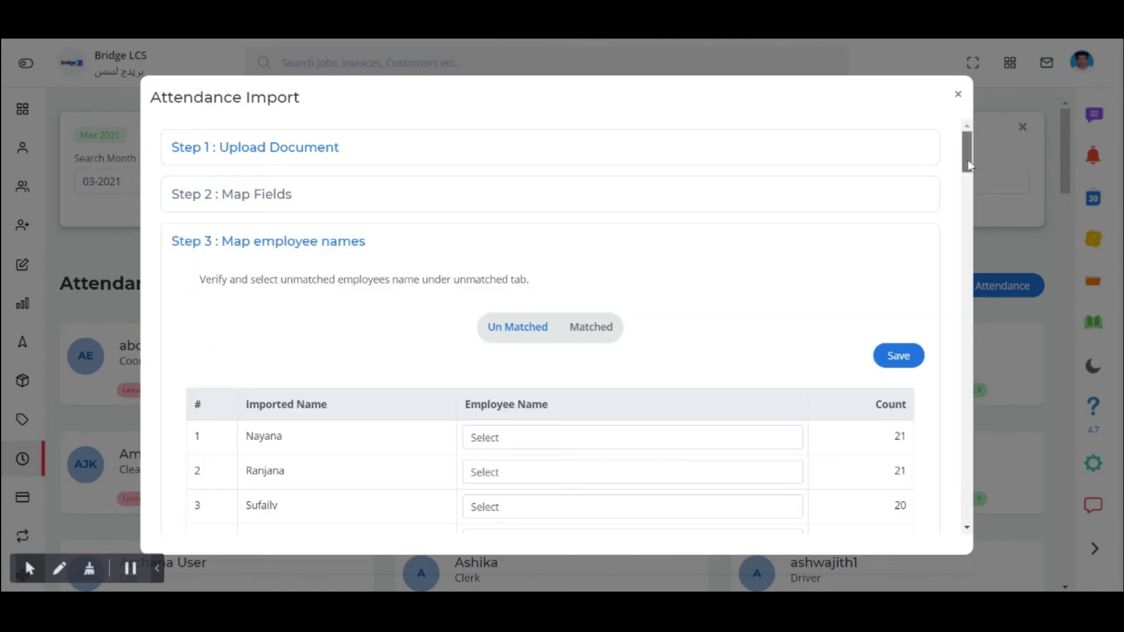
drag(968, 162, 966, 141)
click(587, 332)
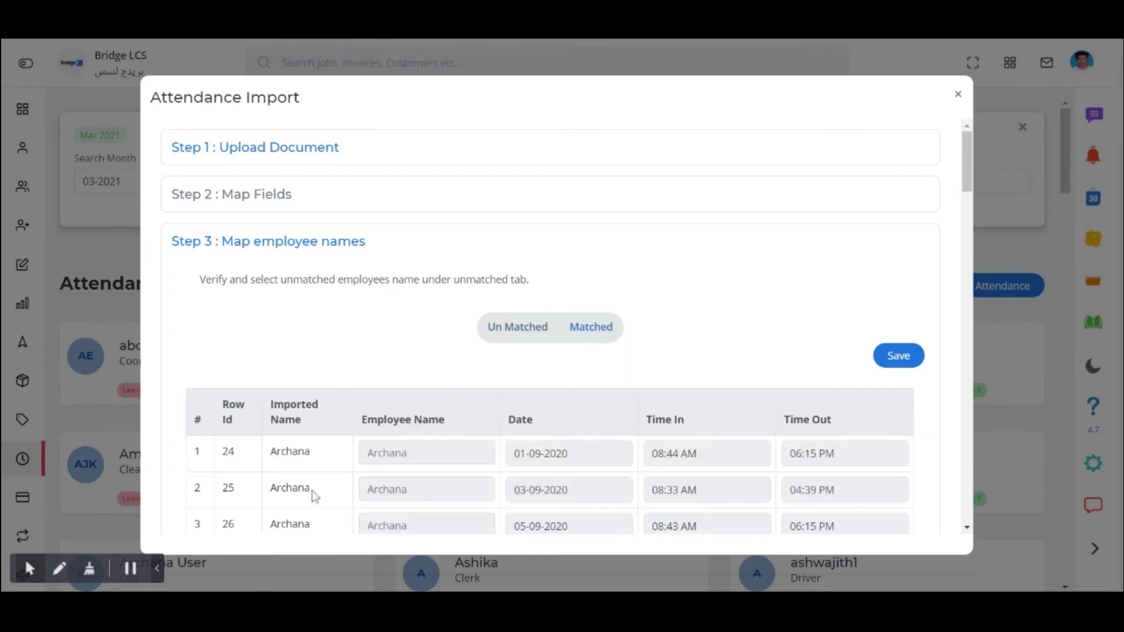
click(497, 329)
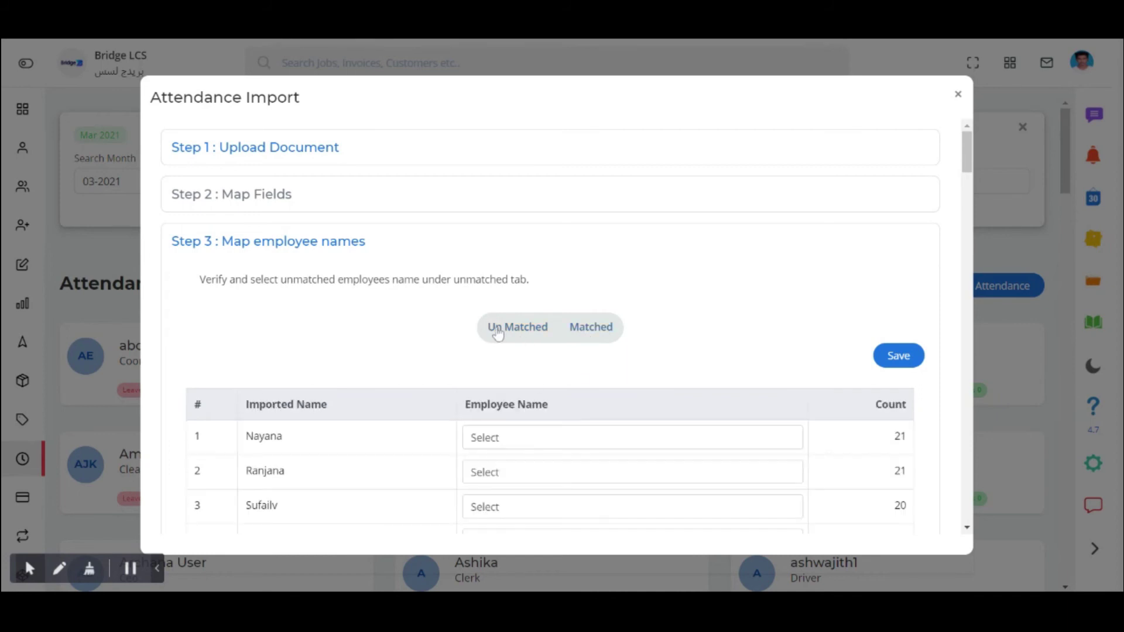
click(505, 438)
text(nayanaaa)
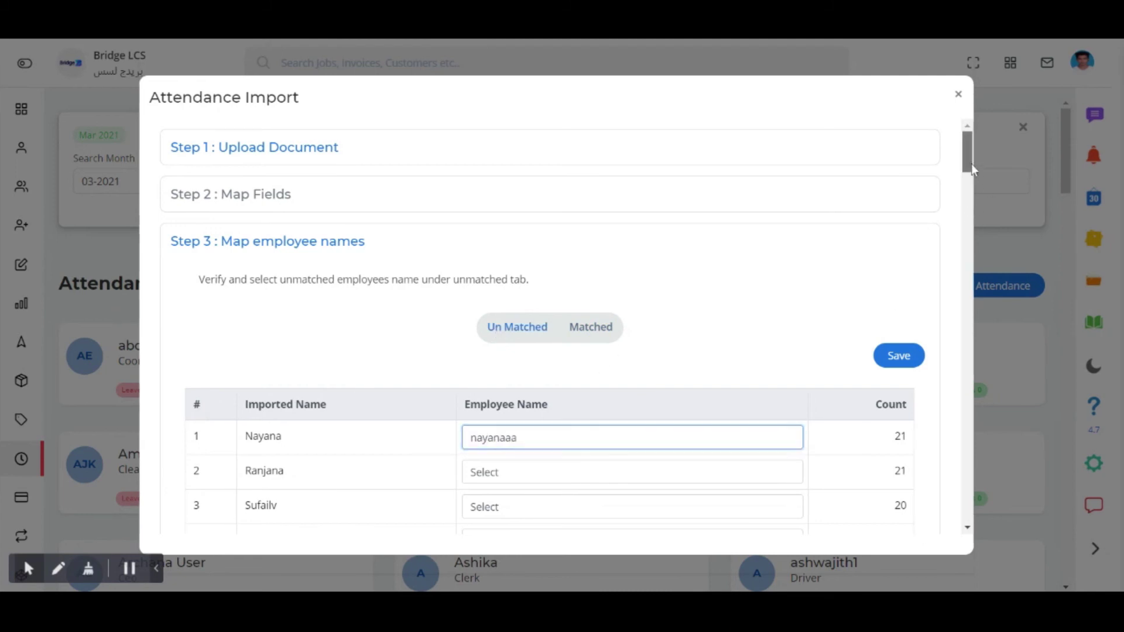
drag(972, 167, 970, 220)
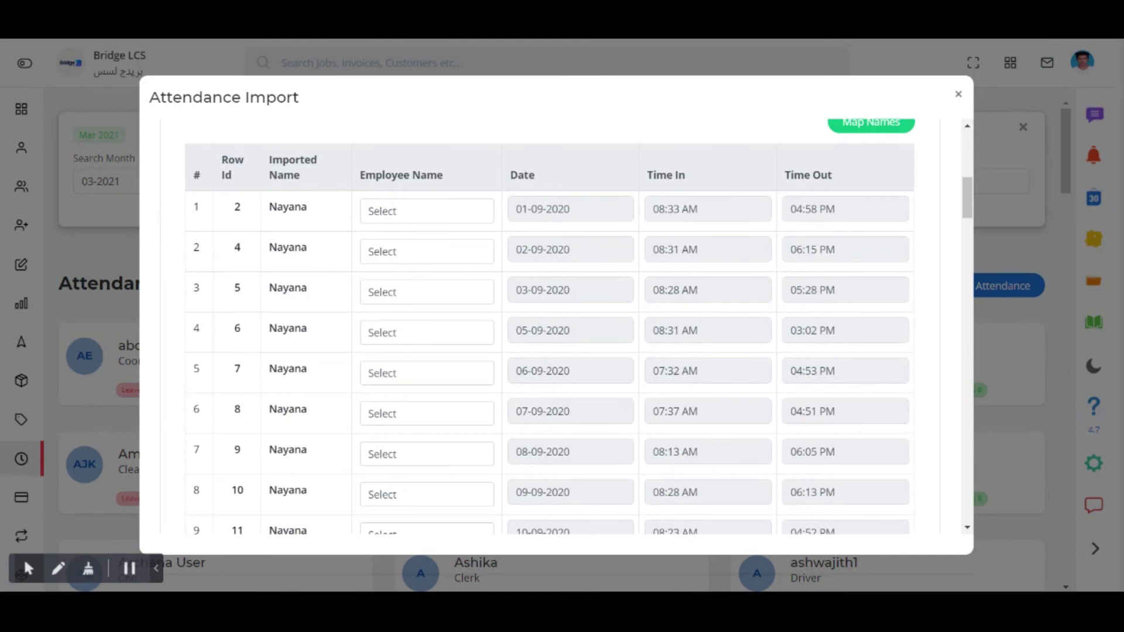
scroll(550, 351, up, 1)
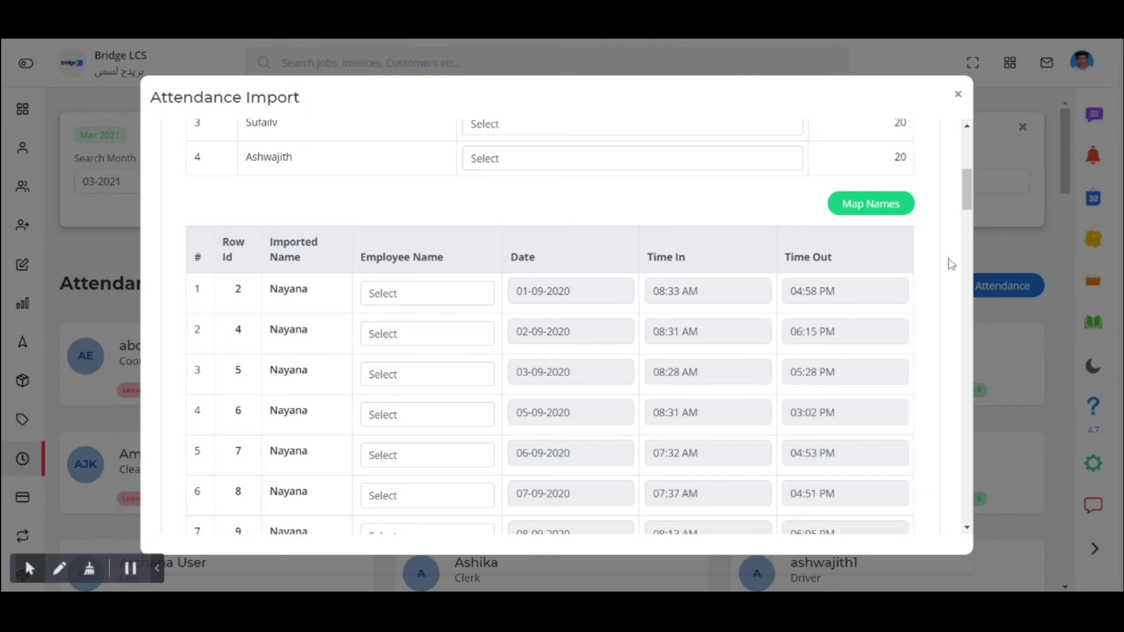
scroll(971, 183, up, 5)
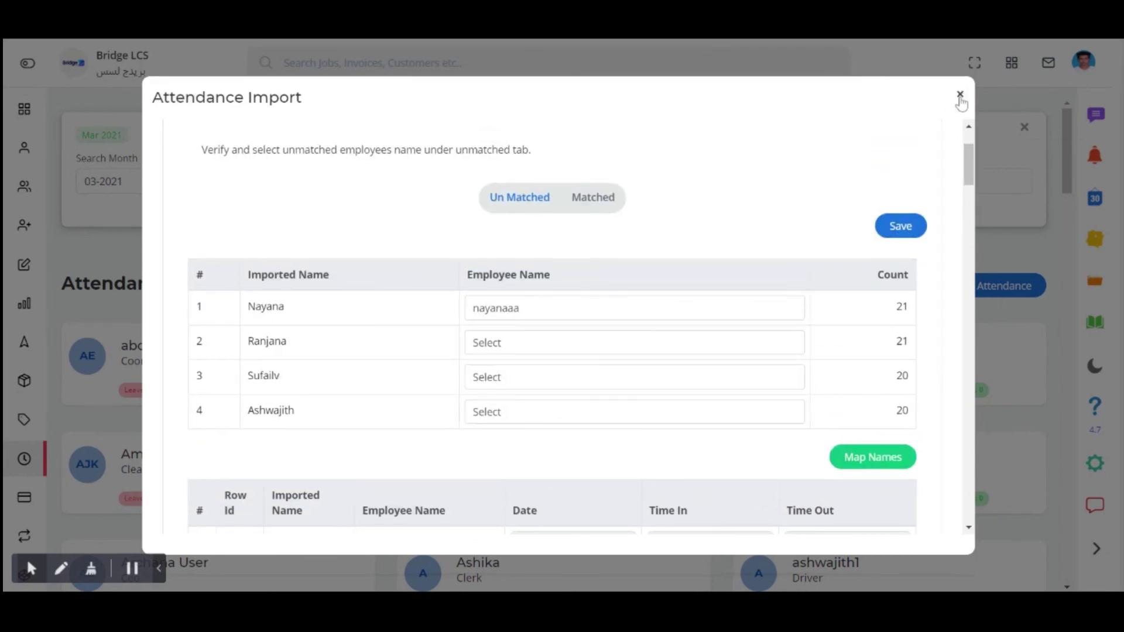
Close the Attendance Import dialog, returning to the March 2021 Attendance page.
click(958, 94)
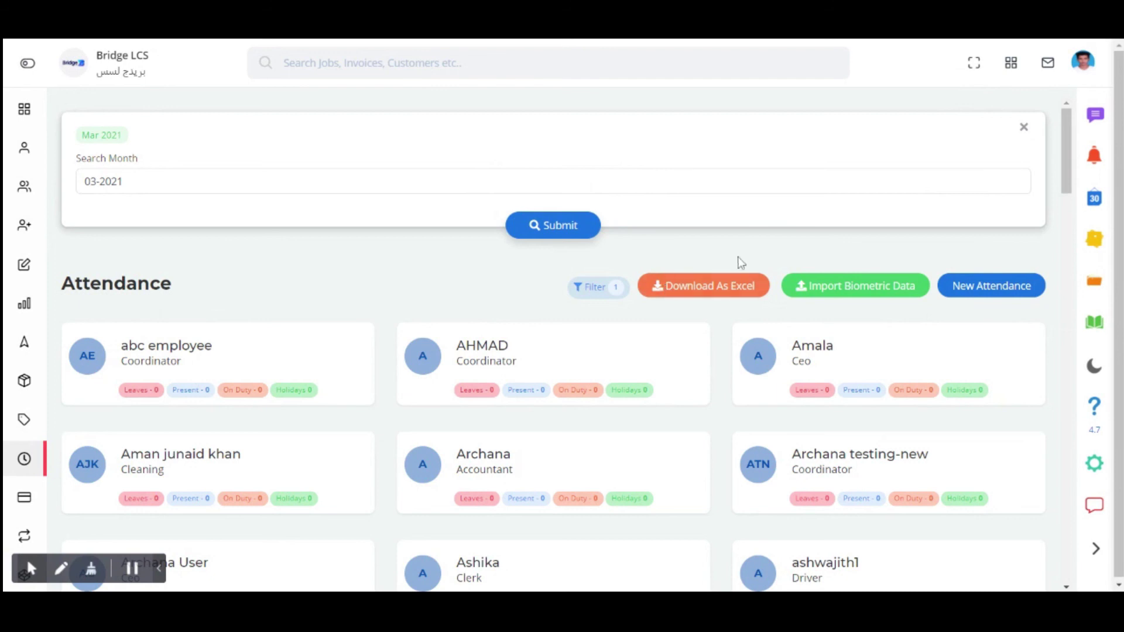